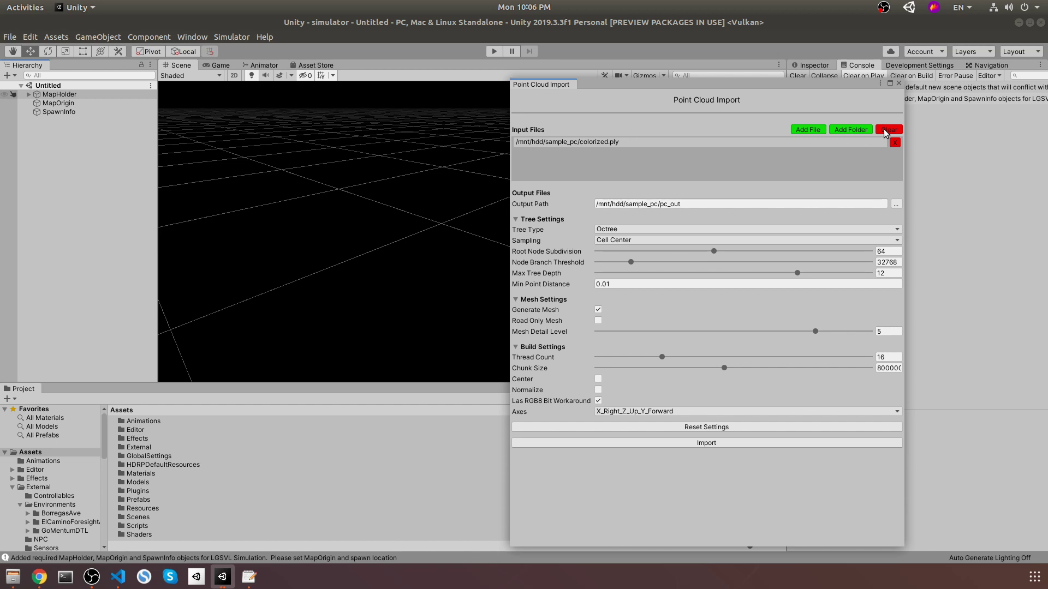
Clear the input file list and add colorized.ply from the sample_pc folder on hdd as the point cloud input.
click(882, 130)
click(808, 130)
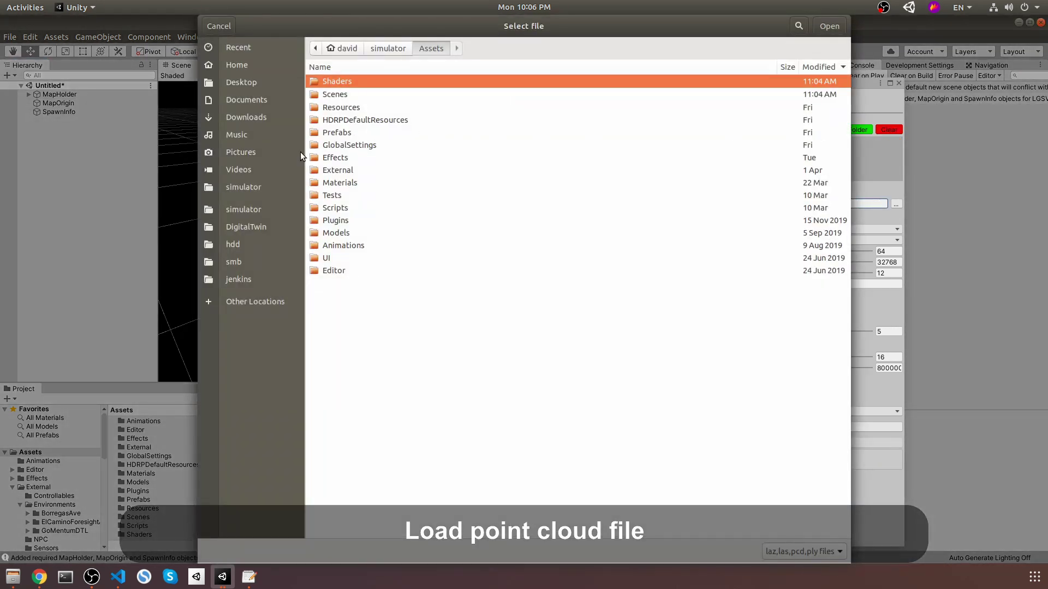
click(266, 247)
double_click(334, 84)
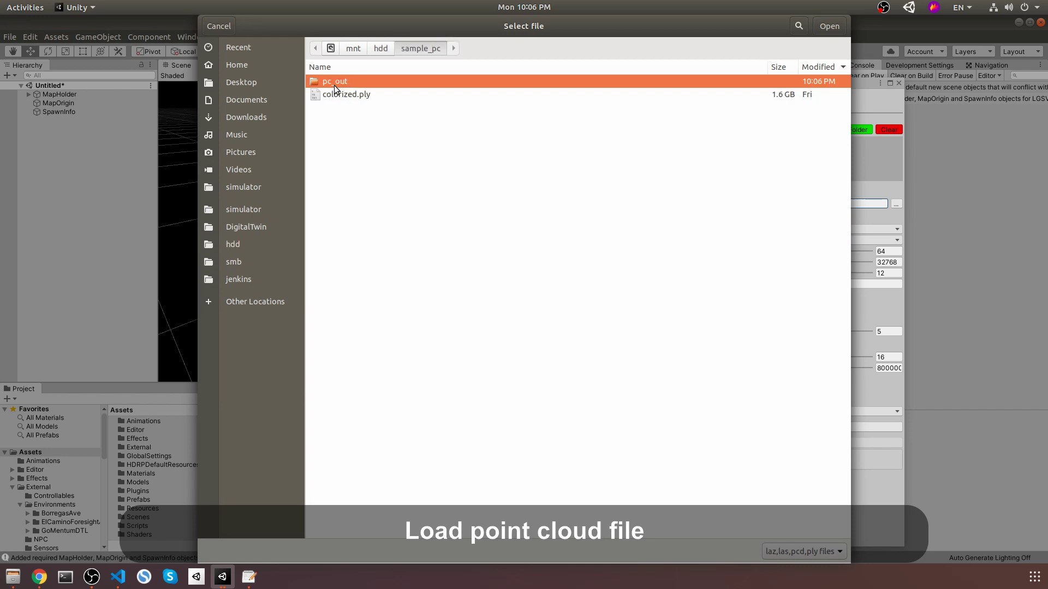
click(382, 95)
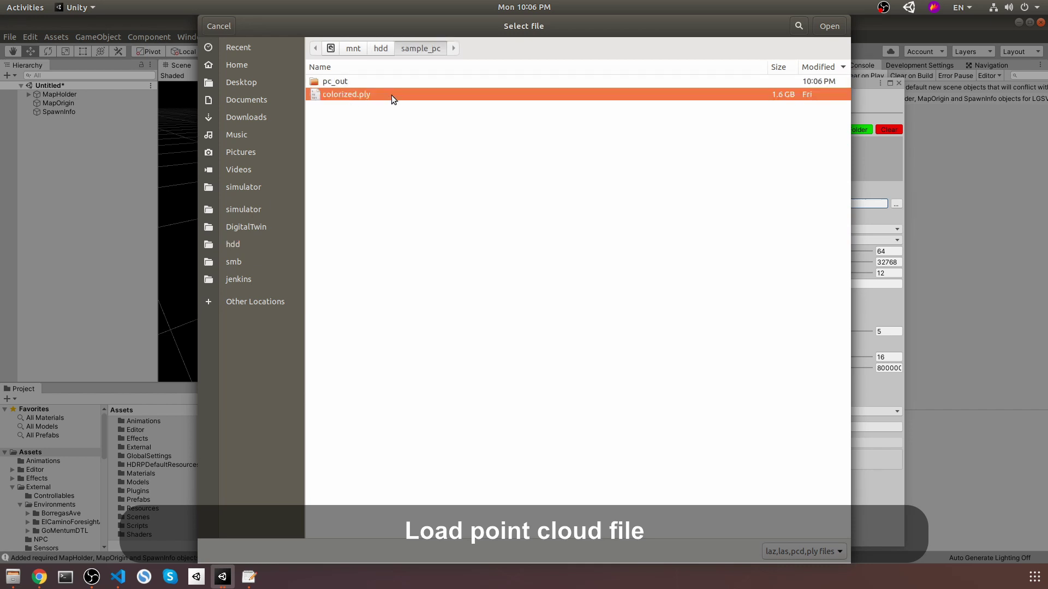
click(837, 31)
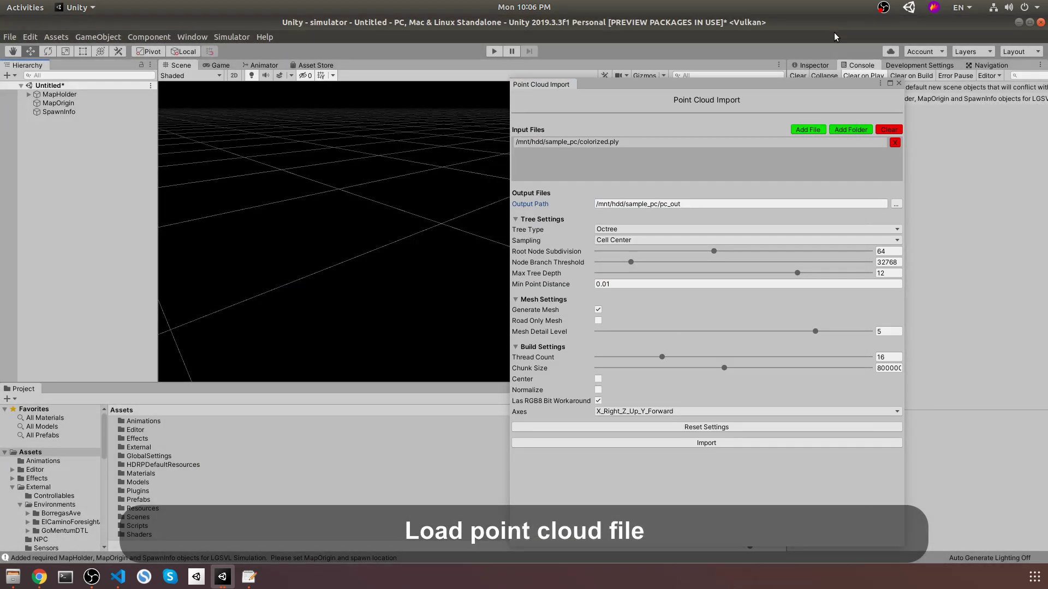
Choose the pc_out folder inside sample_pc as the import's output path.
click(896, 205)
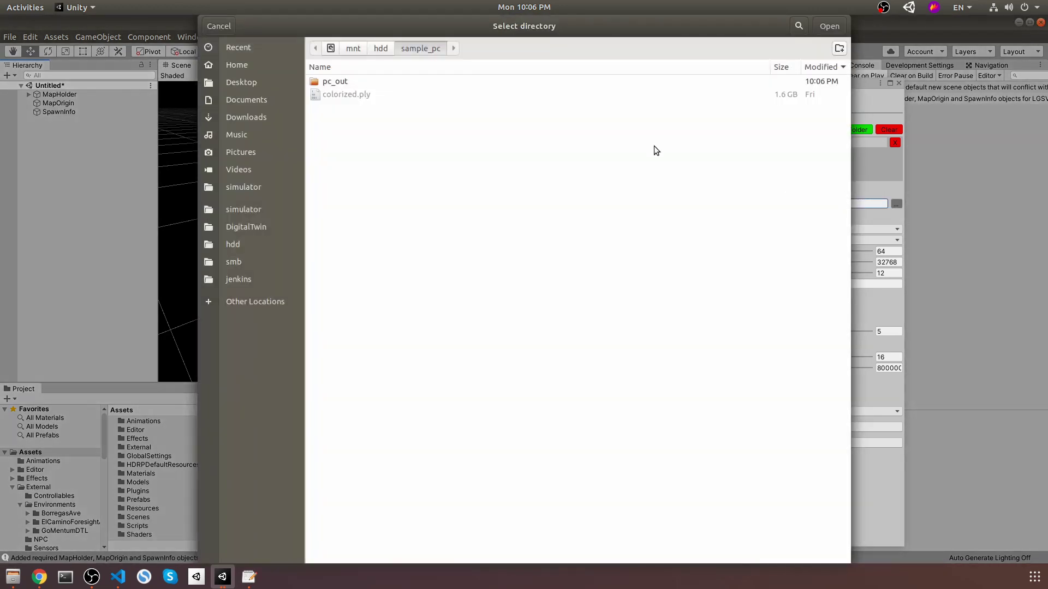
double_click(358, 83)
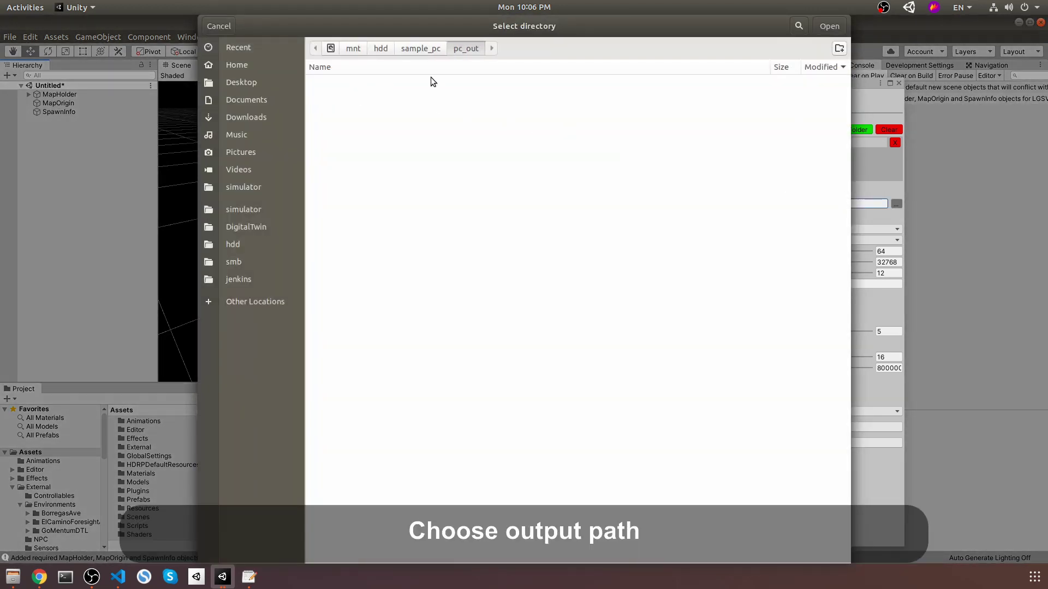
click(838, 30)
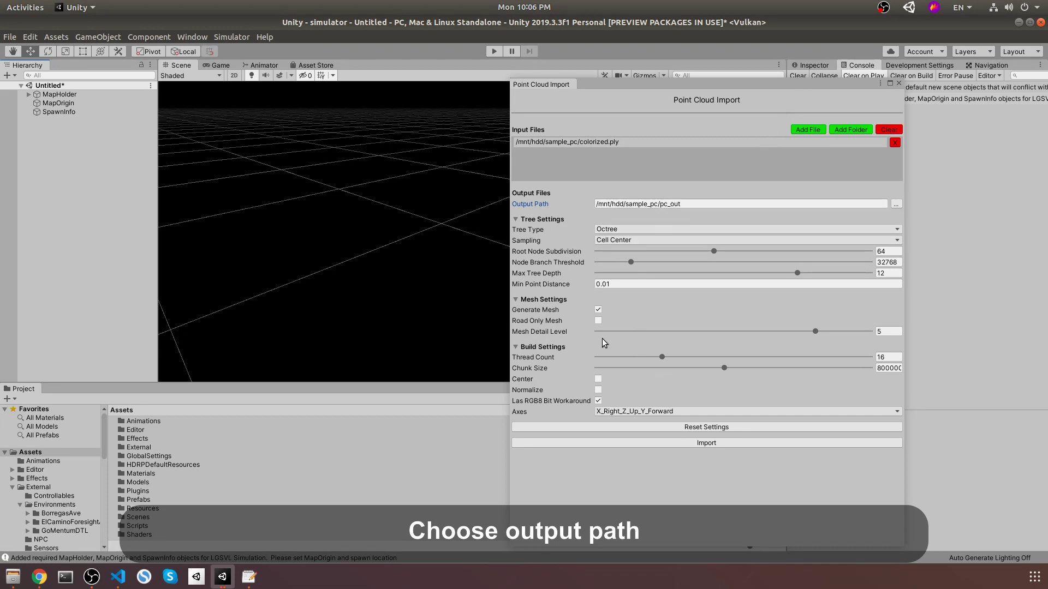
Import the point cloud with Generate Mesh enabled, add its renderer to the open scene, and close the import window.
click(598, 310)
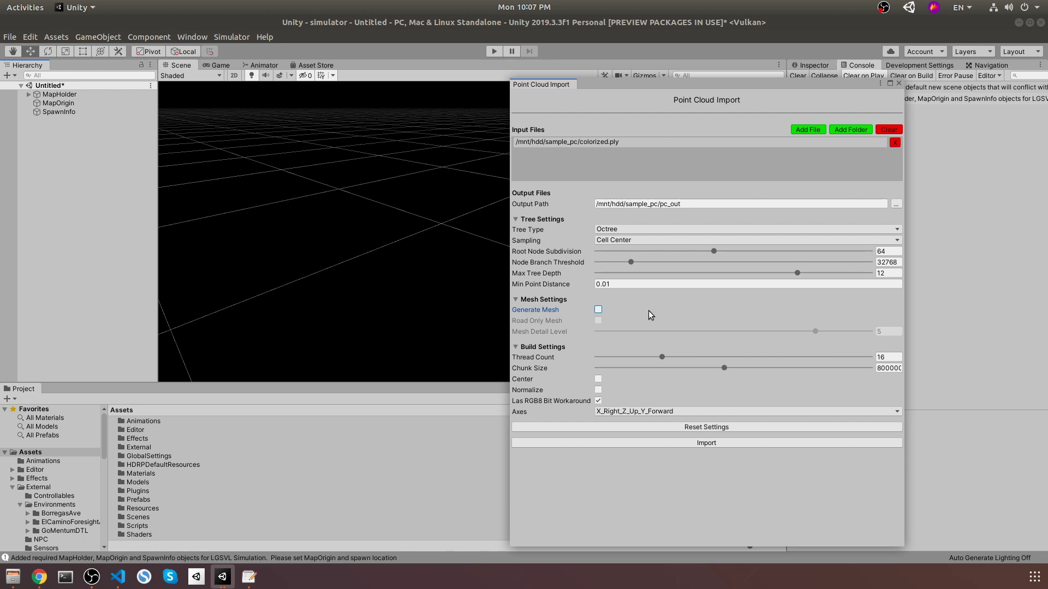
click(598, 310)
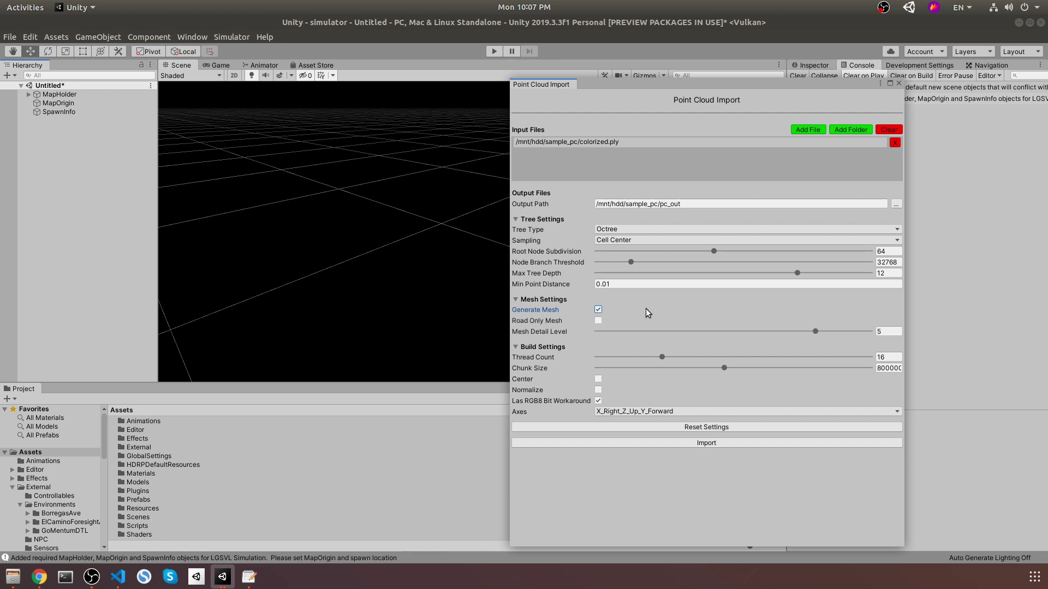
click(758, 444)
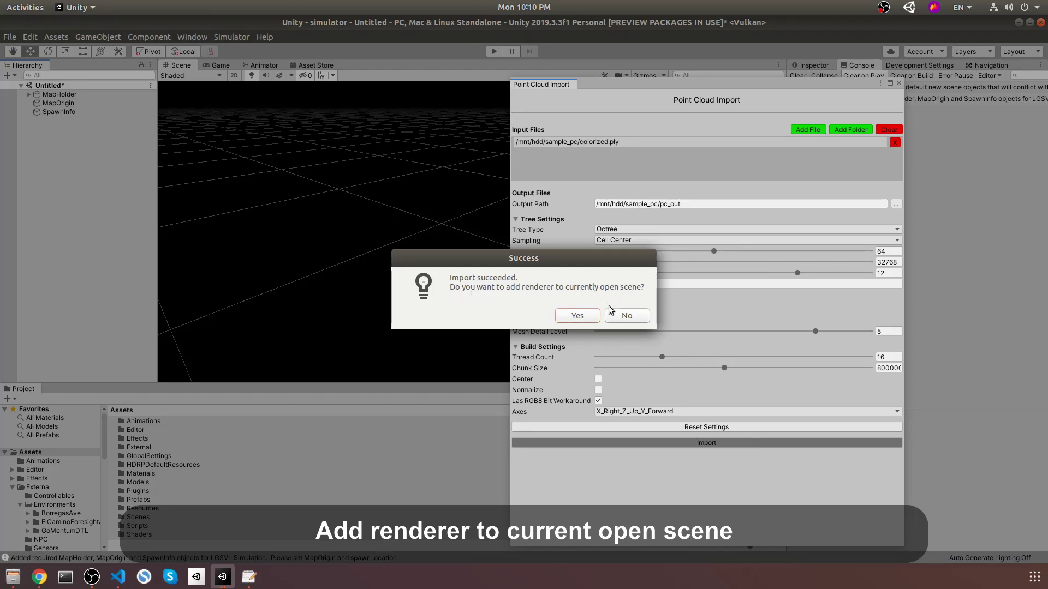
click(589, 317)
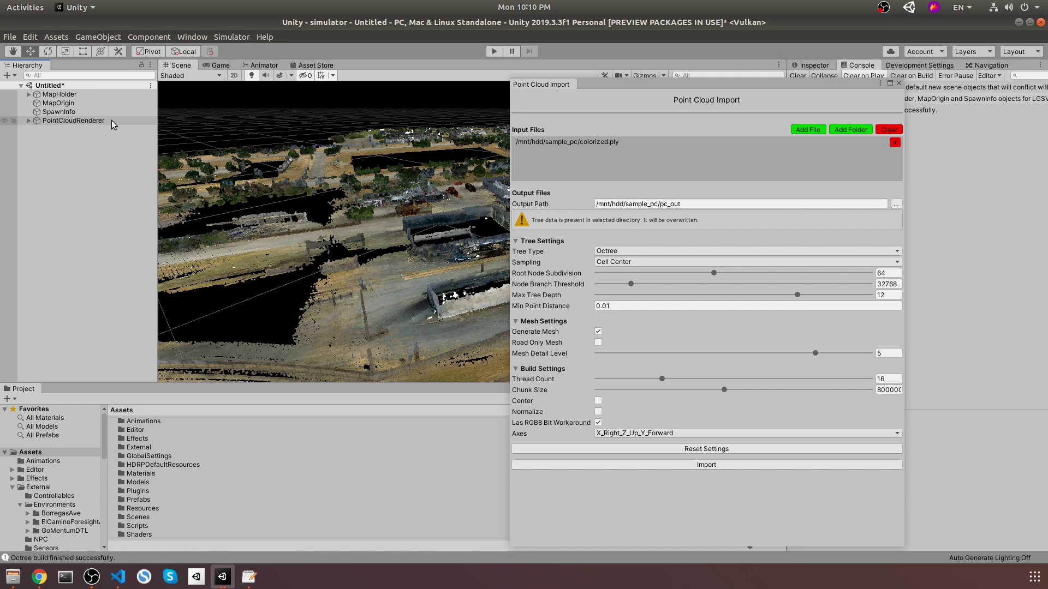
click(898, 83)
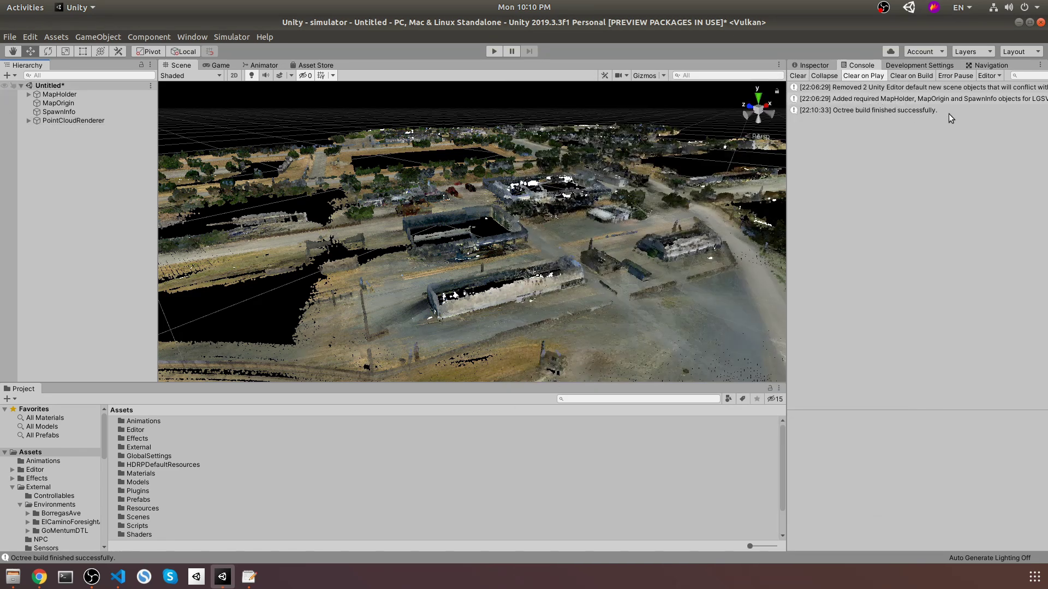
Inspect the PointCloudRenderer object's properties and set its render mode to Solid.
click(101, 123)
click(814, 64)
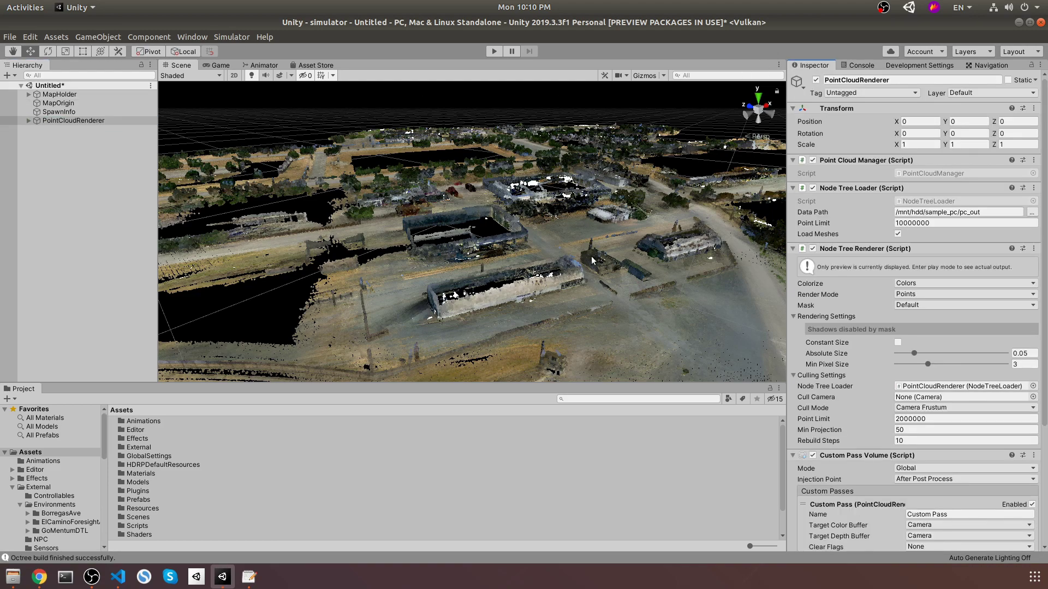
right_drag(447, 268, 555, 269)
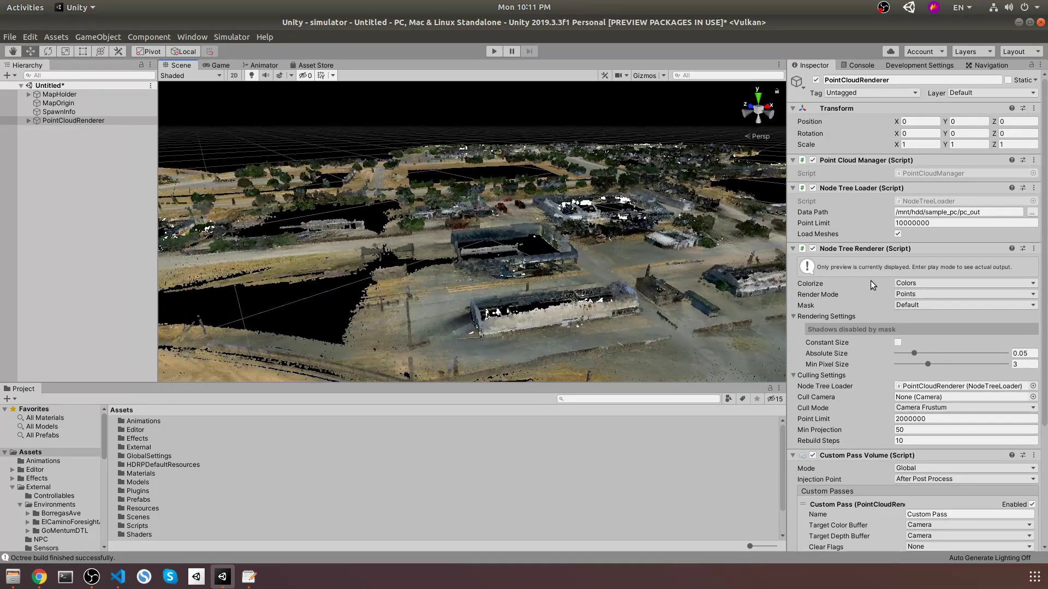
click(913, 293)
click(916, 317)
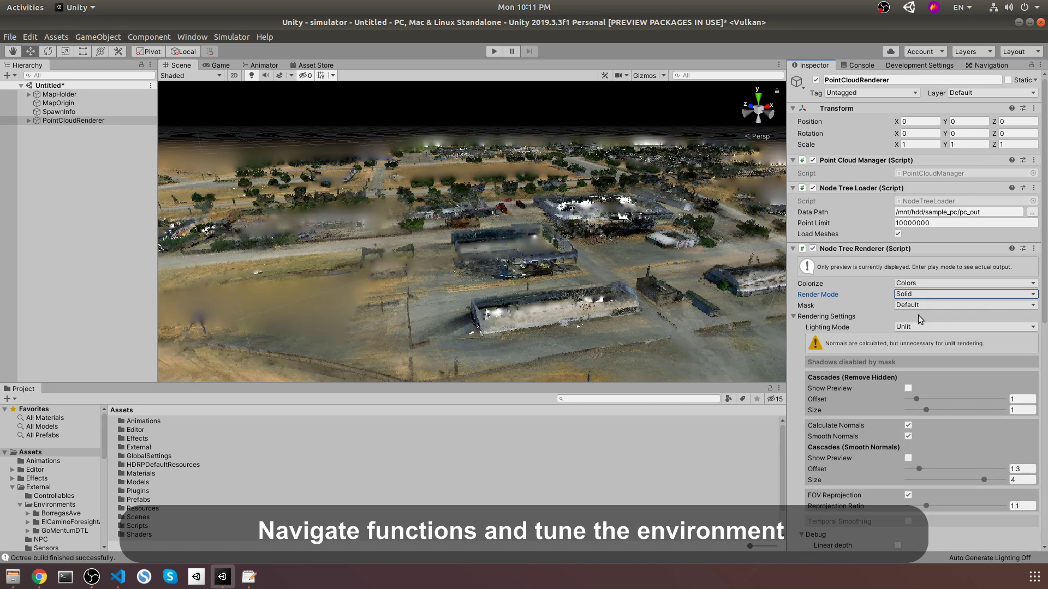
Try the Cones render mode on the point cloud, then return it to Solid.
click(903, 295)
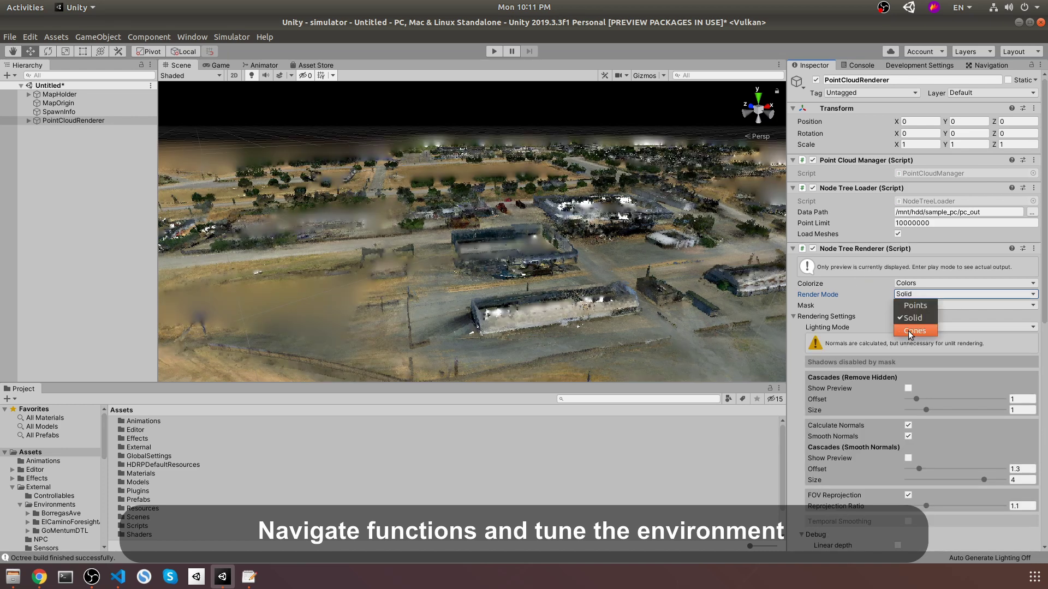
click(908, 331)
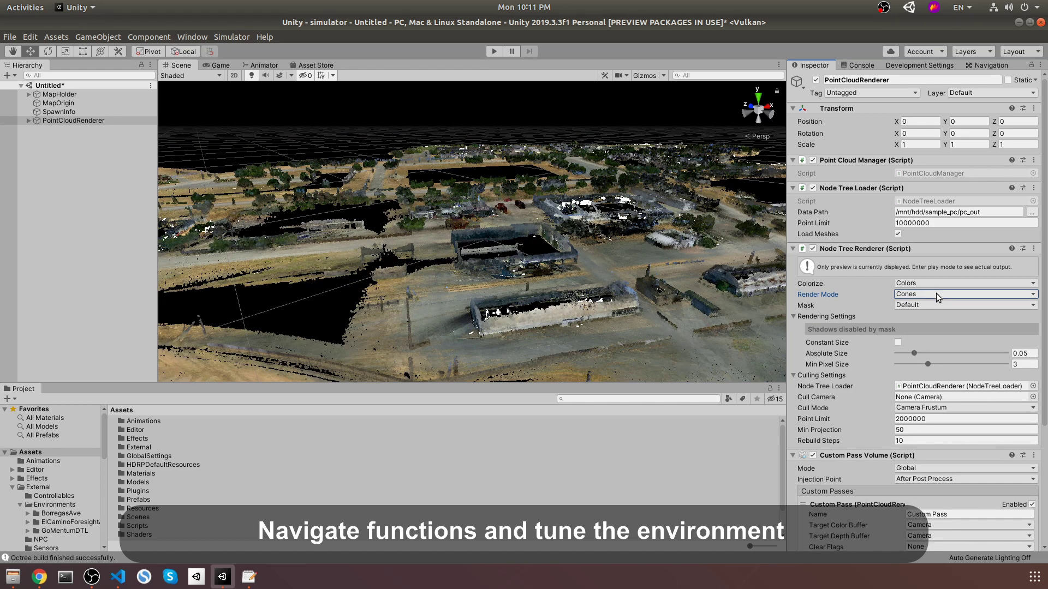
click(935, 293)
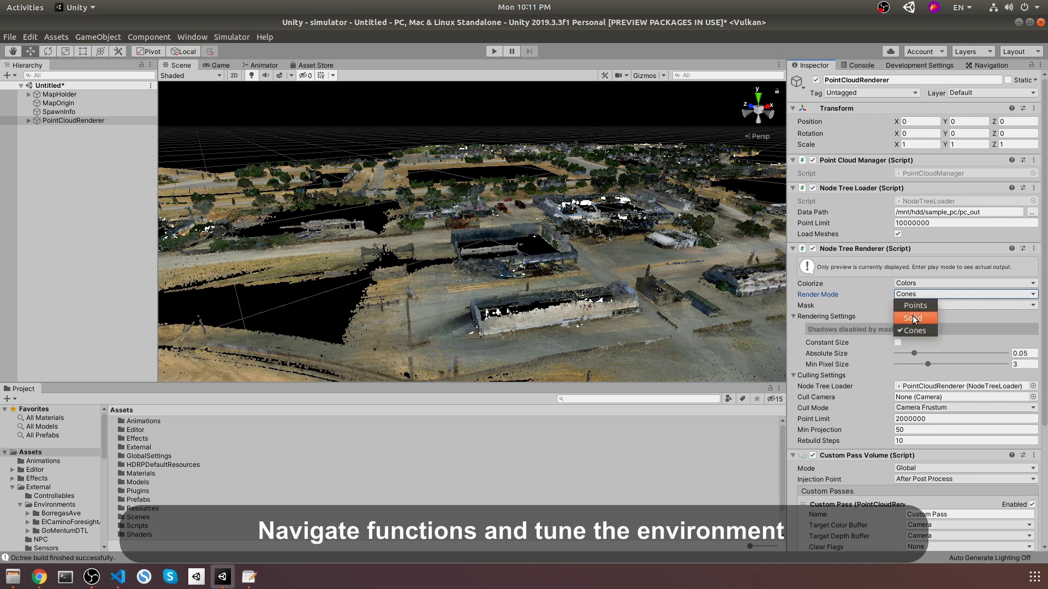
click(898, 317)
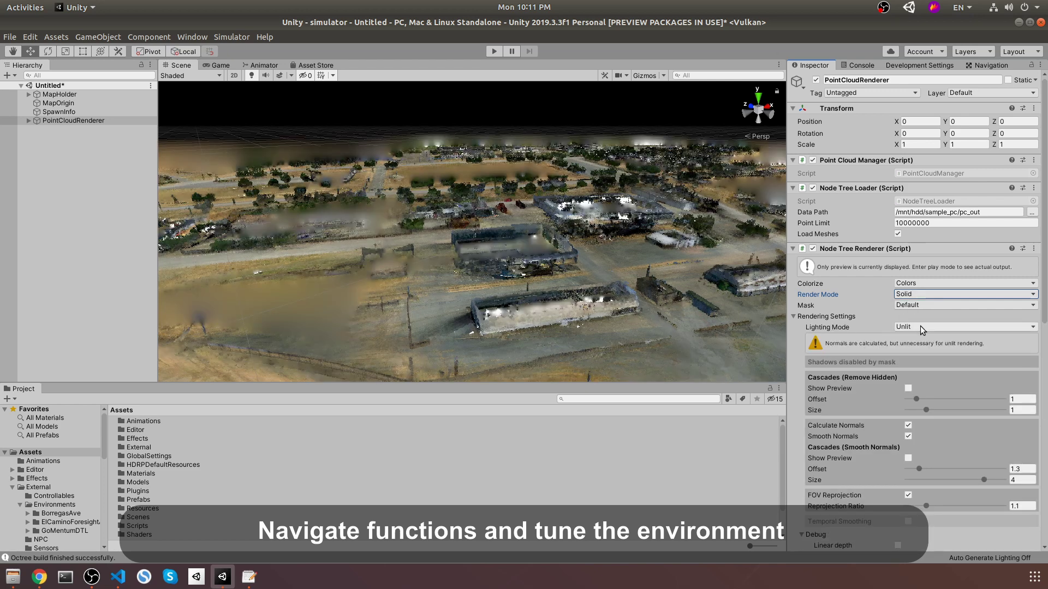
Set the point cloud renderer's lighting mode to Shadow Receiver and view the whole environment from farther away.
click(922, 326)
click(919, 349)
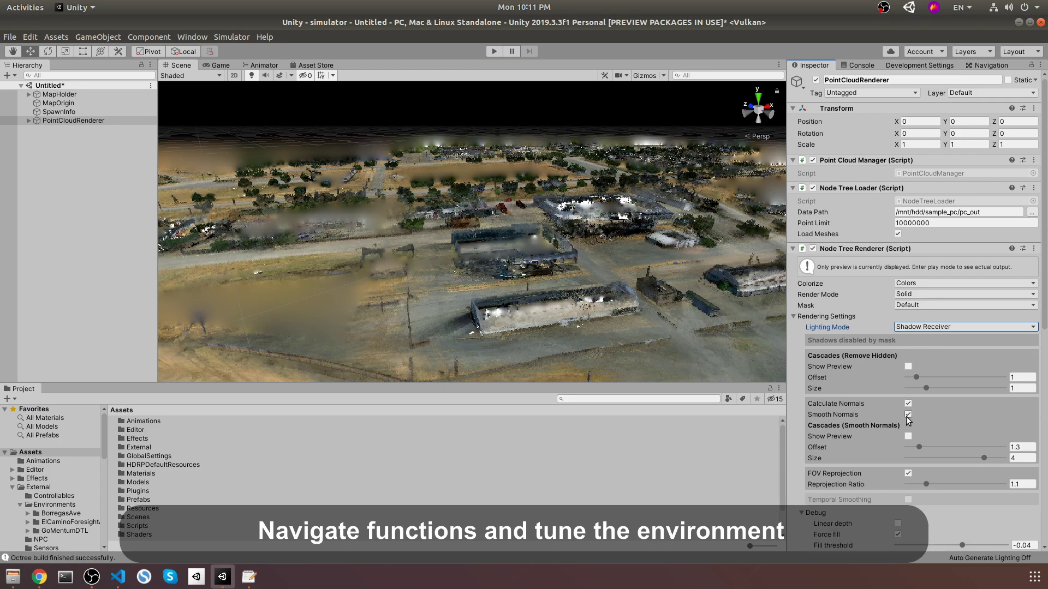
right_drag(659, 315, 557, 306)
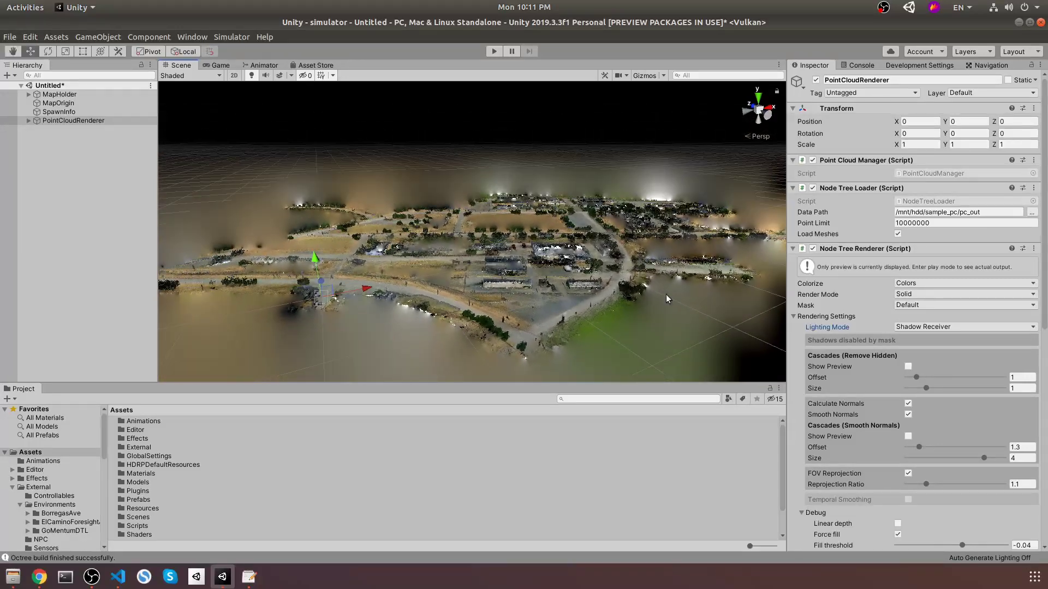
Preview the whole point cloud in Points render mode, then switch back to Solid.
click(909, 296)
click(911, 318)
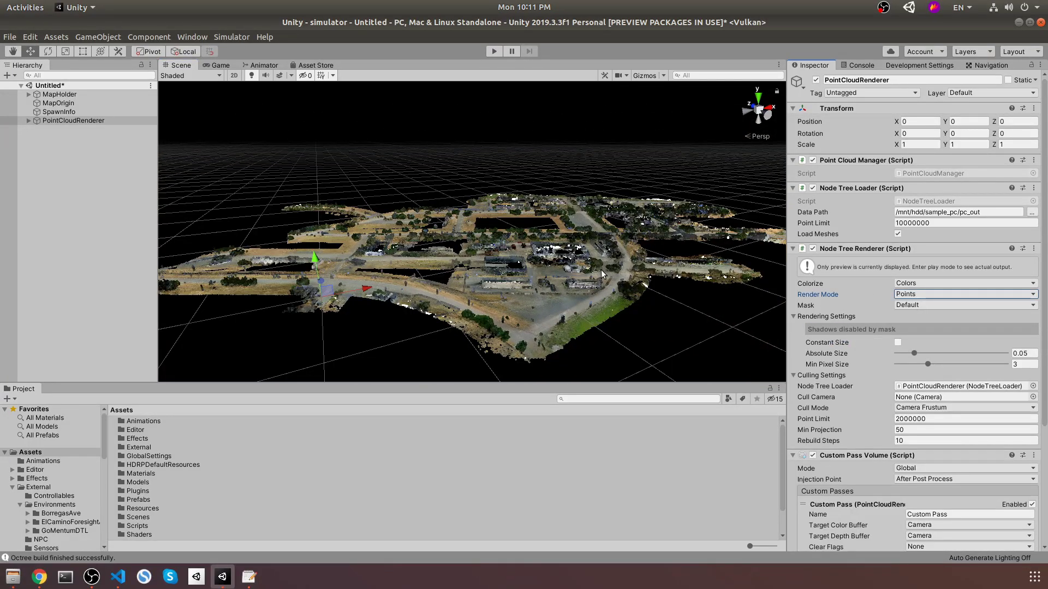
right_drag(615, 270, 591, 293)
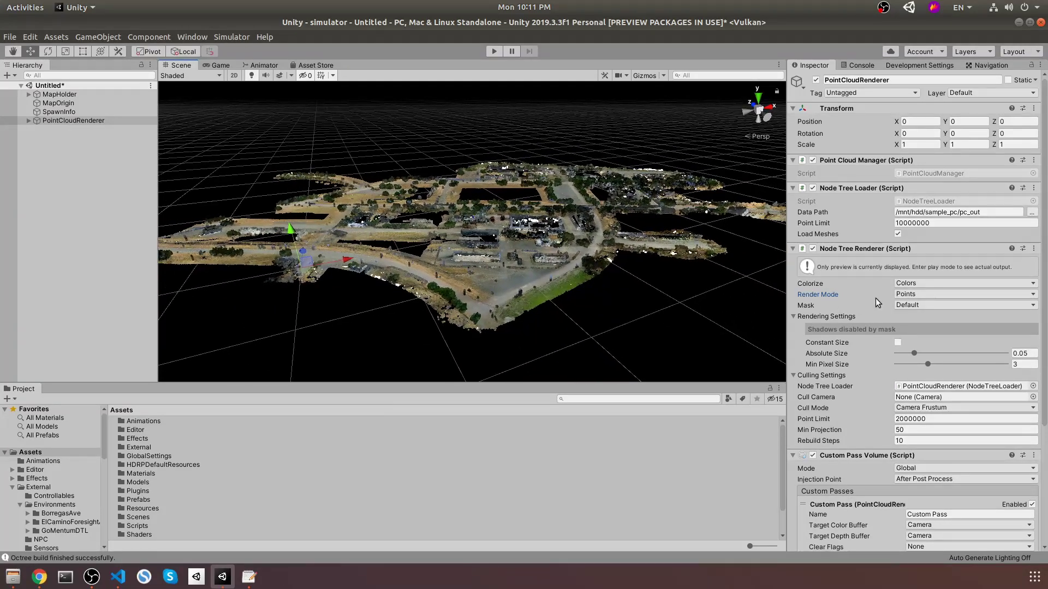
click(912, 295)
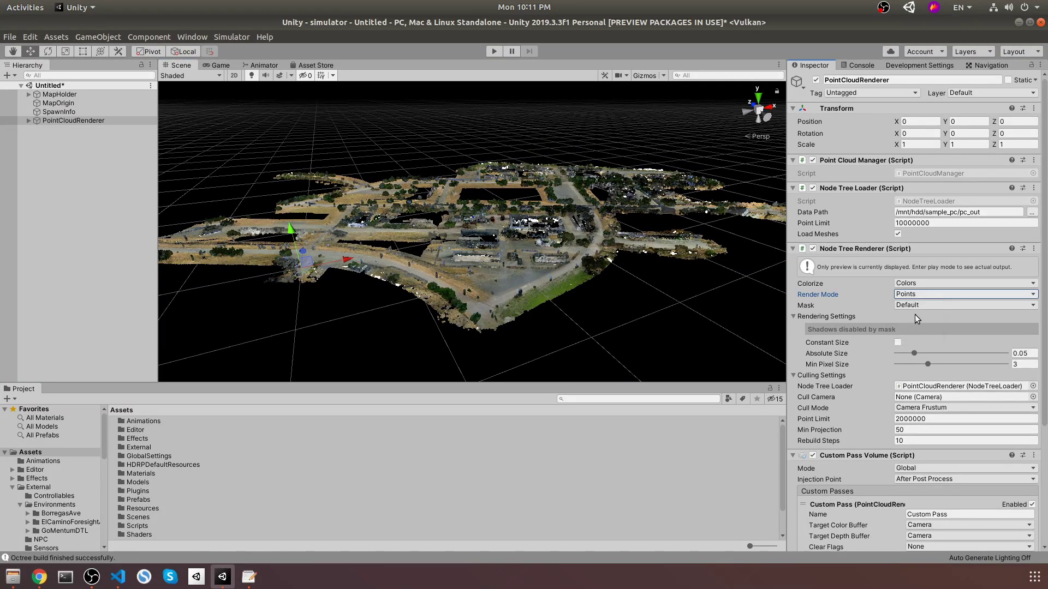
click(914, 314)
Copy the first value from origin.txt into the MapOrigin object's Origin Easting as 586593.385291.
click(71, 103)
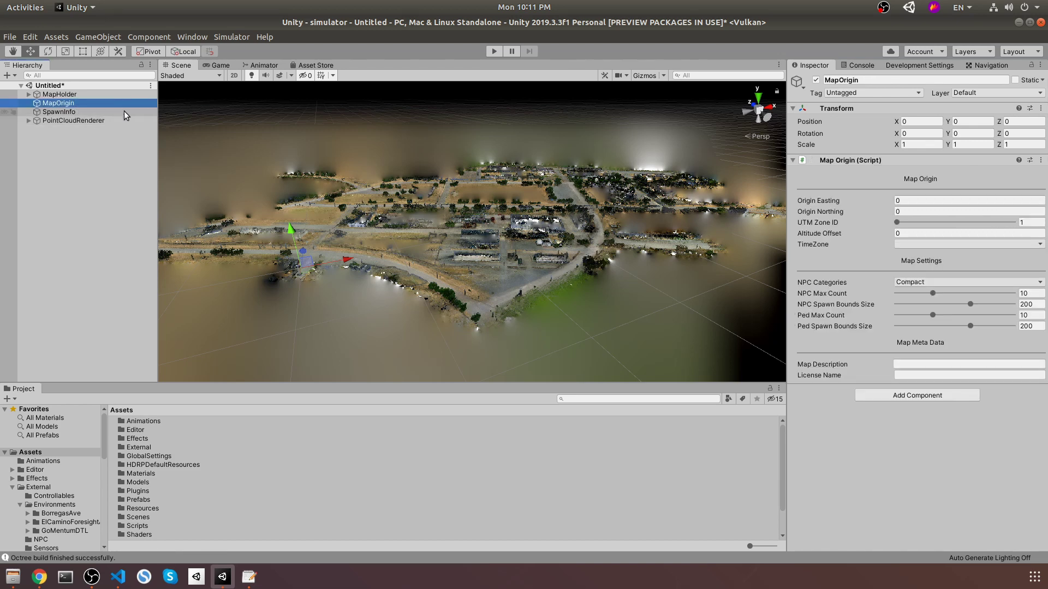
click(248, 577)
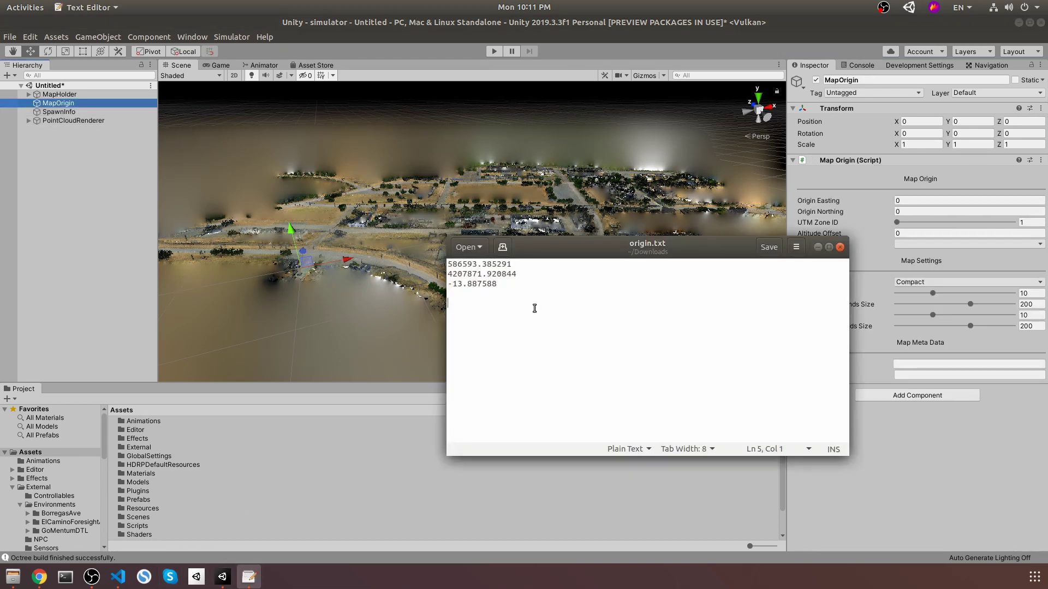
drag(515, 264, 439, 263)
key(ctrl+c)
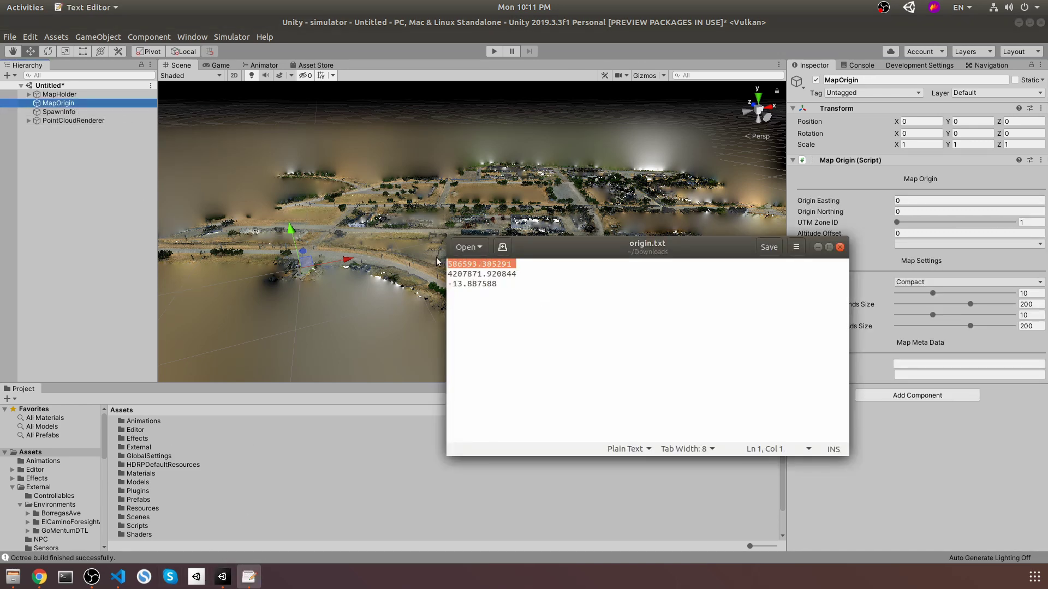
drag(734, 253, 642, 218)
click(904, 201)
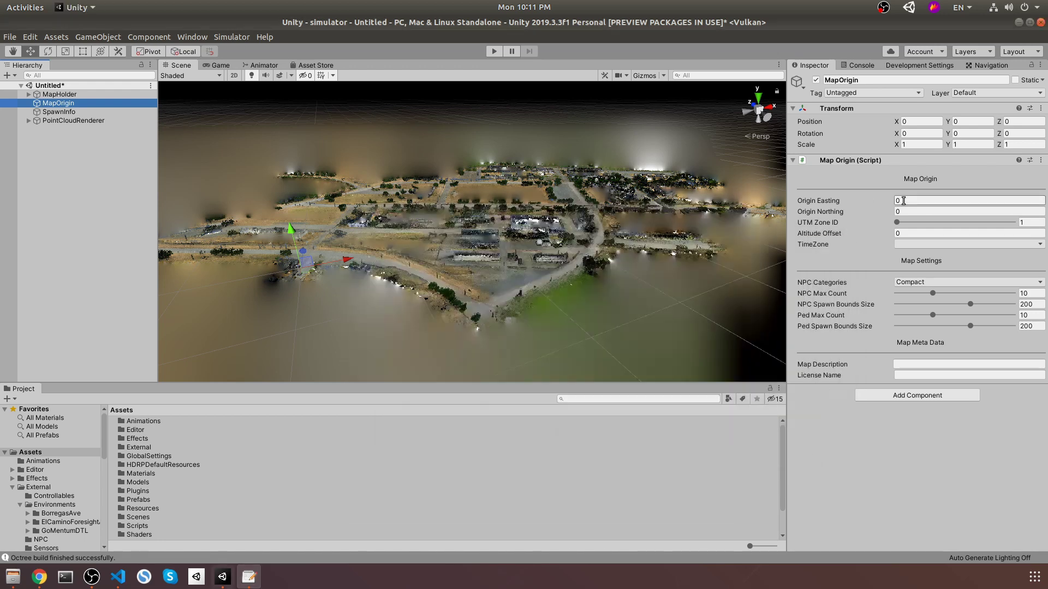
key(ctrl+v)
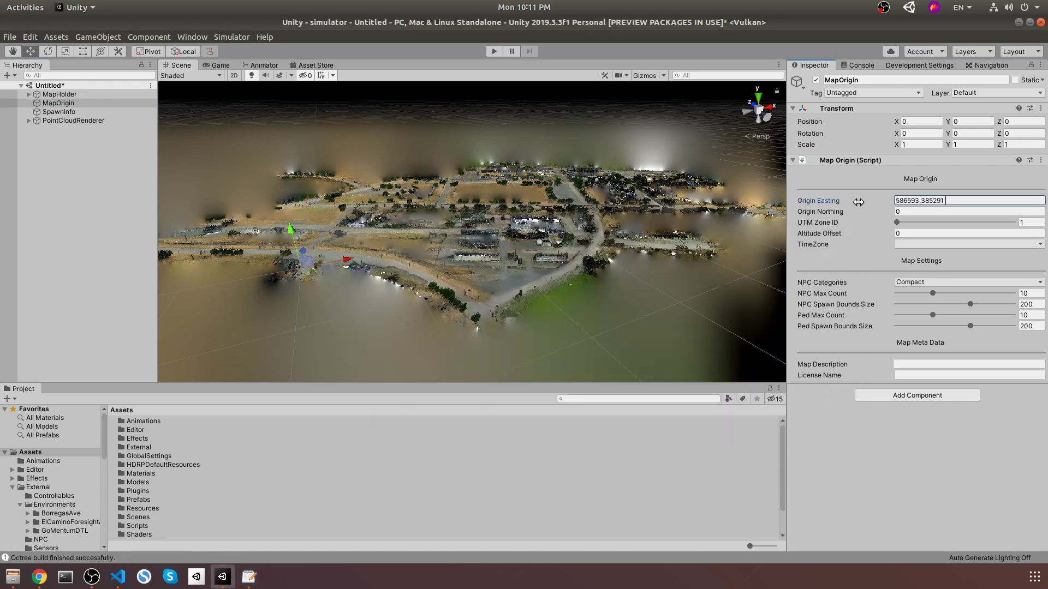
Copy the second value from origin.txt into MapOrigin's Origin Northing as 4207871.920844.
click(249, 577)
drag(430, 243, 349, 243)
key(ctrl+c)
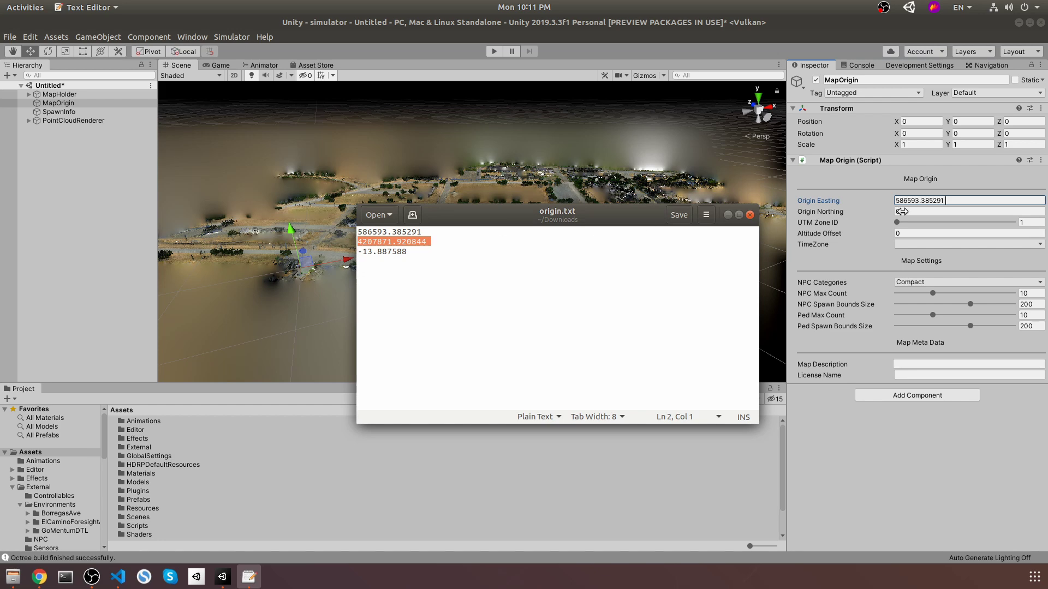
click(923, 211)
key(ctrl+v)
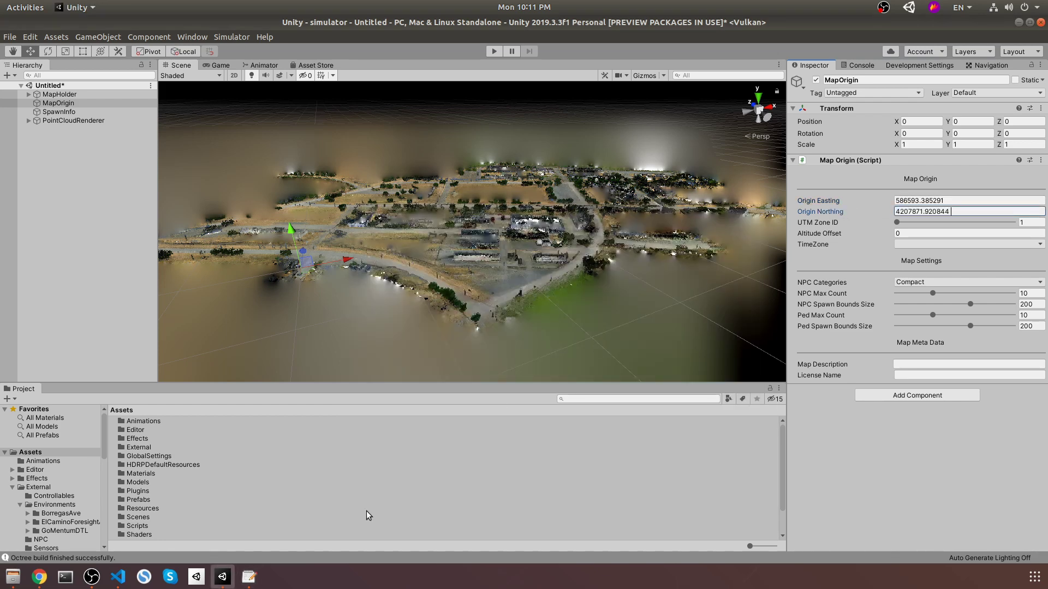
Copy the third value from origin.txt into MapOrigin's Altitude Offset as -13.887588.
click(248, 577)
drag(416, 251, 323, 252)
key(ctrl+c)
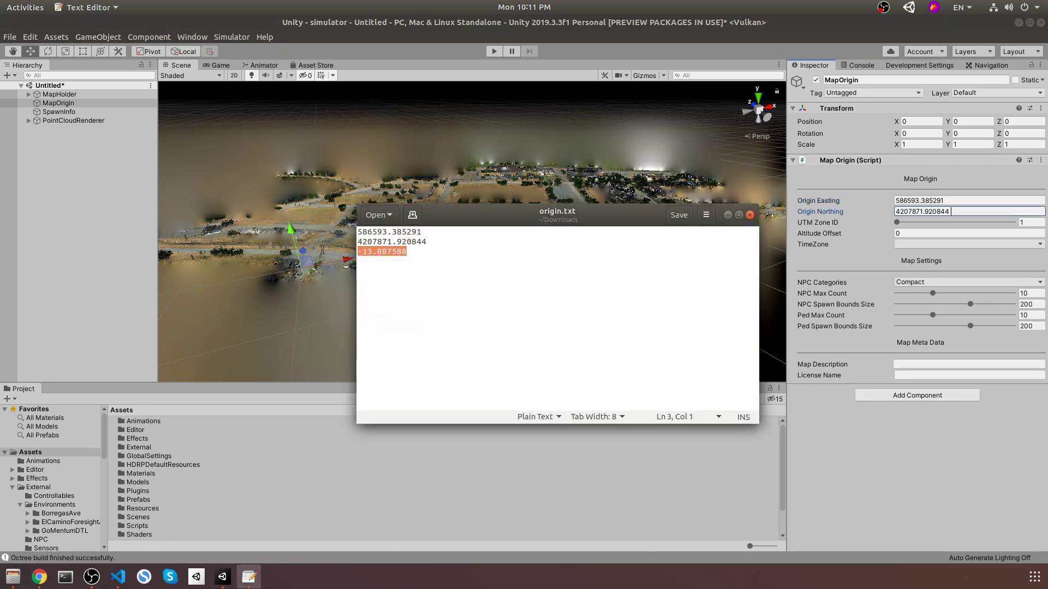
click(912, 233)
key(ctrl+v)
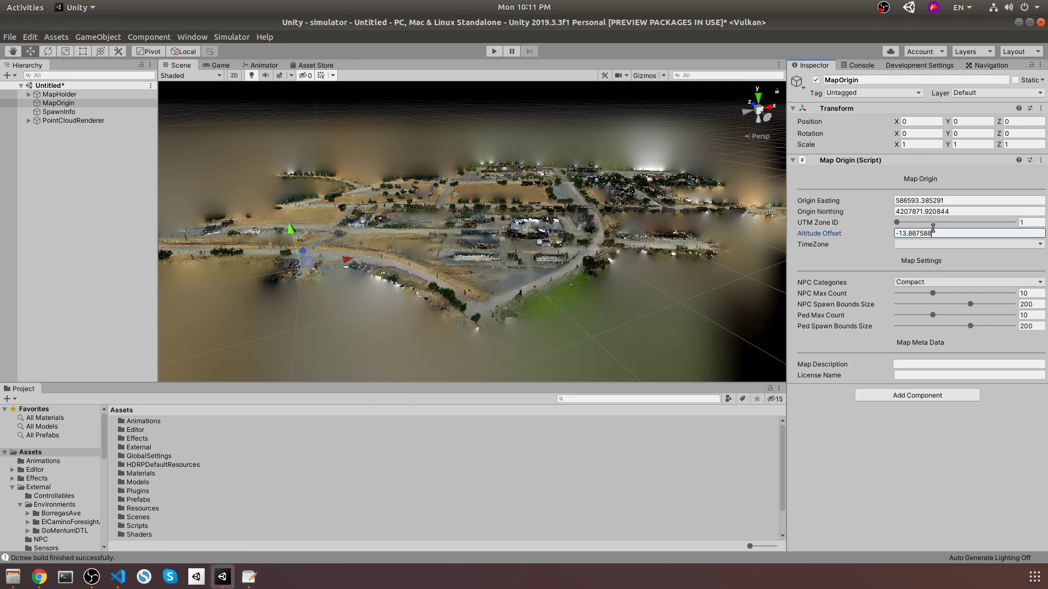
Set MapOrigin's UTM Zone ID to 10 and its TimeZone to US/Pacific, and deselect the object.
click(1032, 222)
text(10)
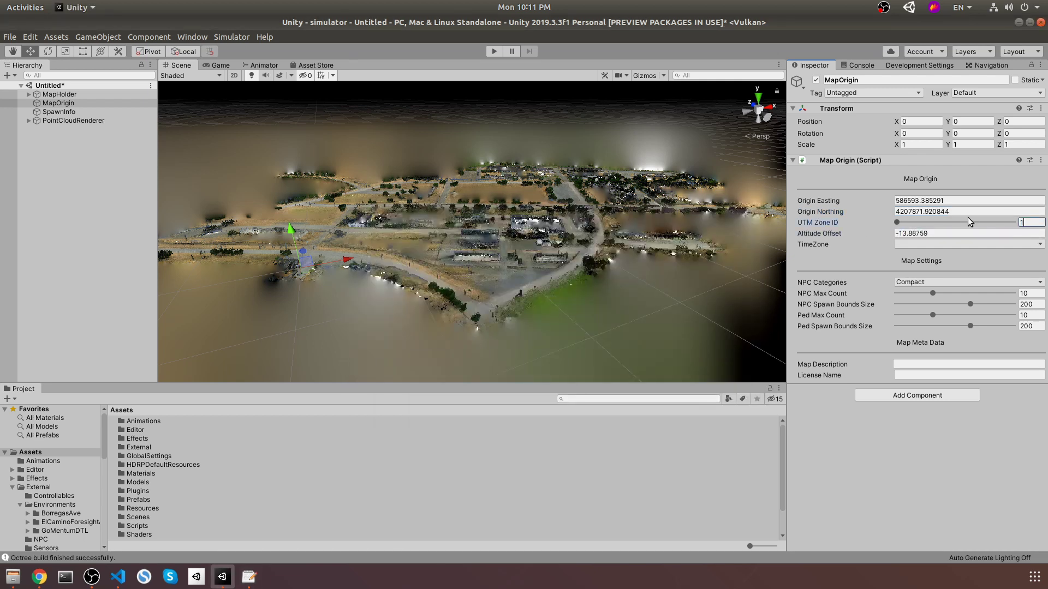
click(973, 244)
mouse_move(920, 267)
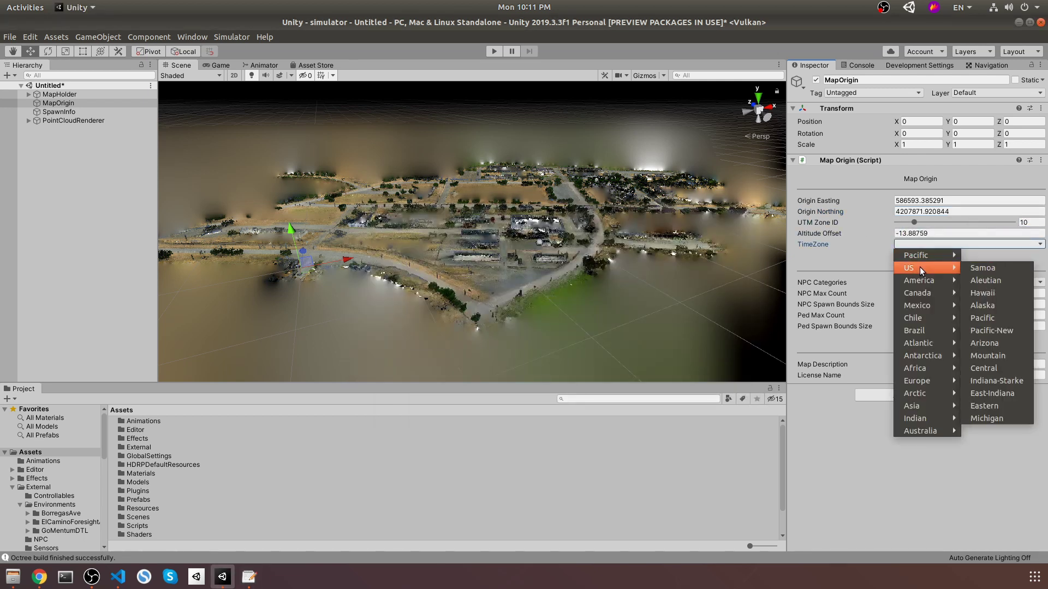
click(1001, 317)
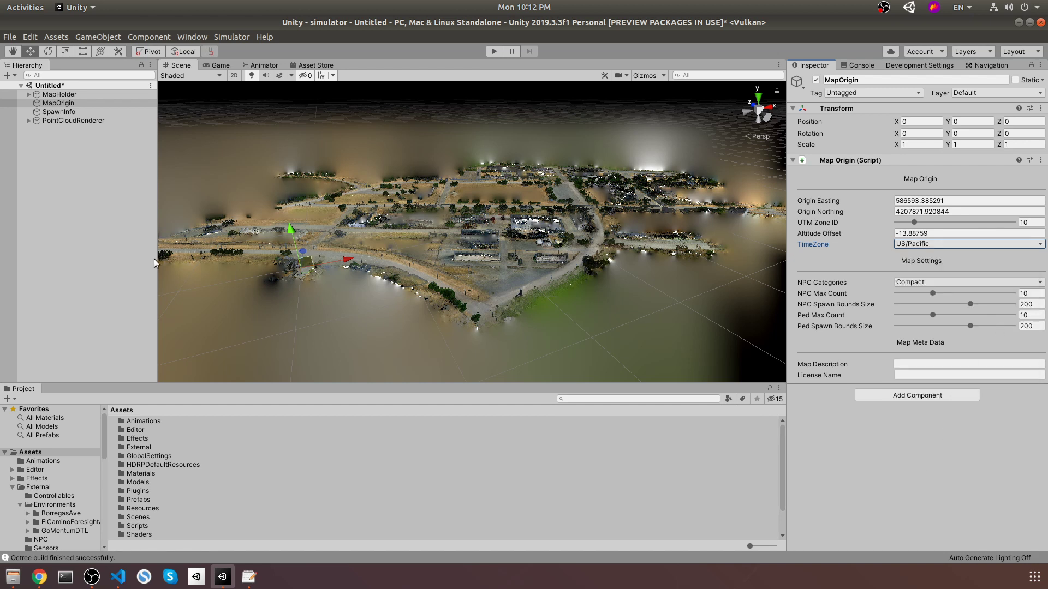
click(94, 235)
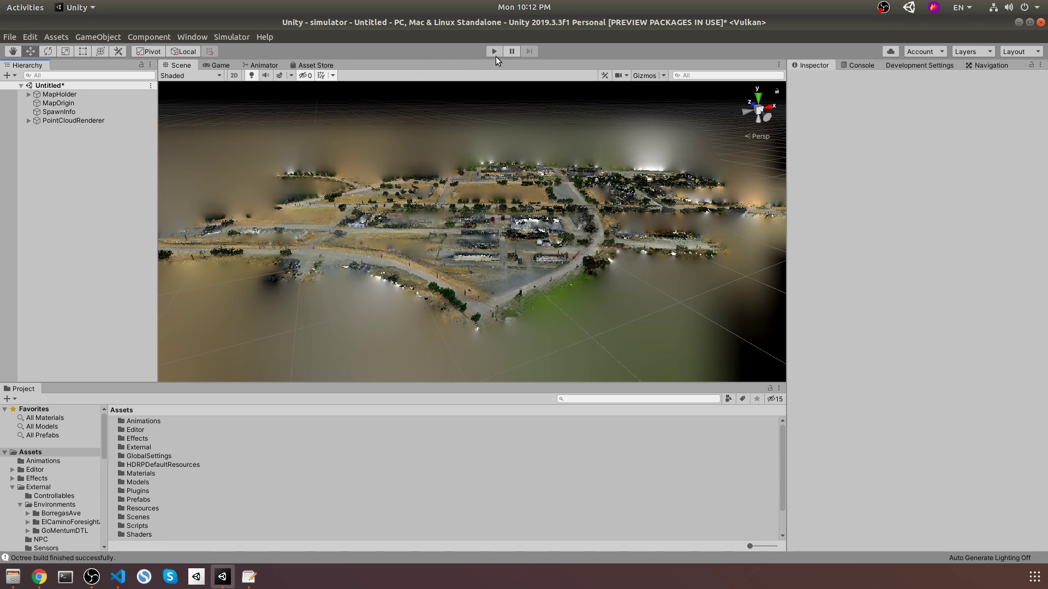
Select the PointCloudRenderer object to show its settings and enter play mode to run the scene.
click(851, 65)
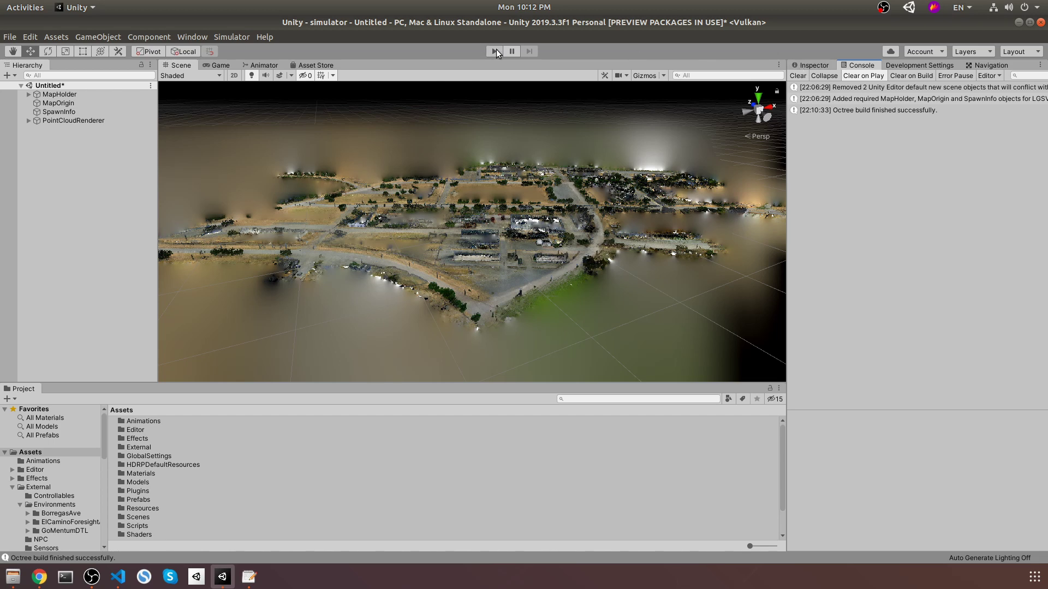
click(812, 65)
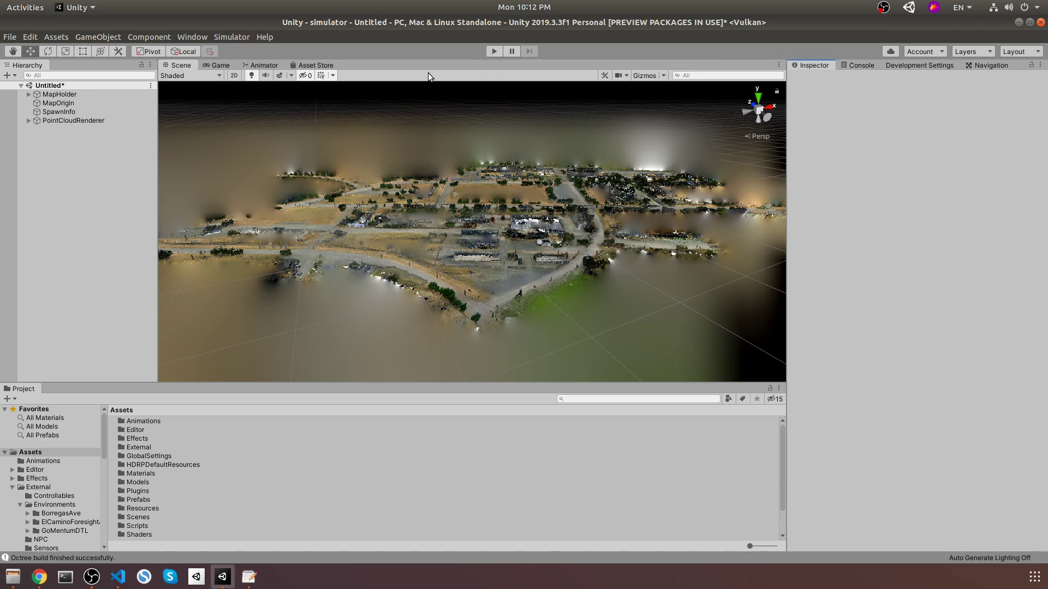
click(65, 120)
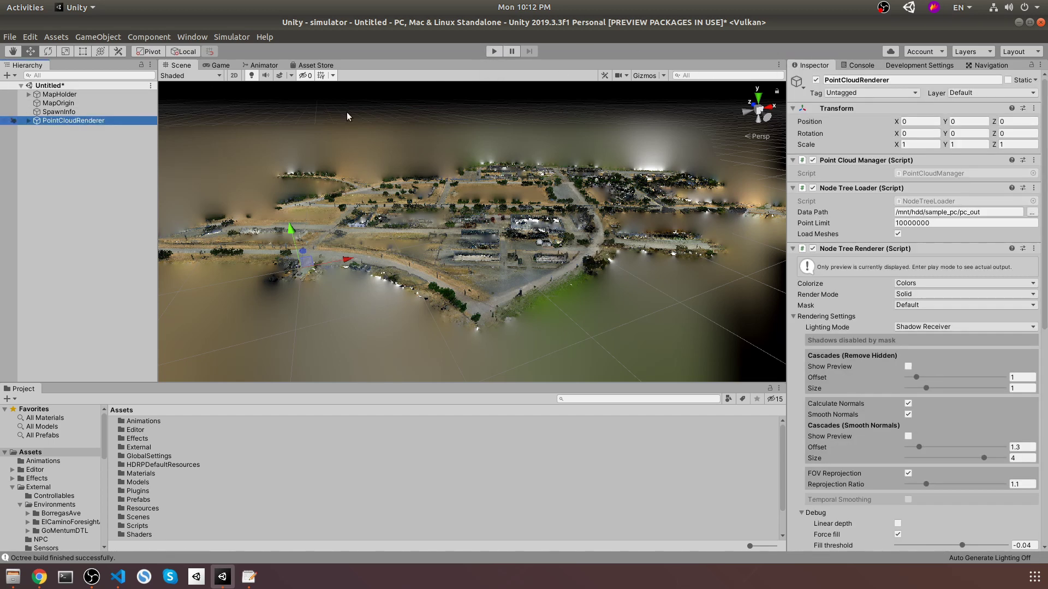
click(494, 52)
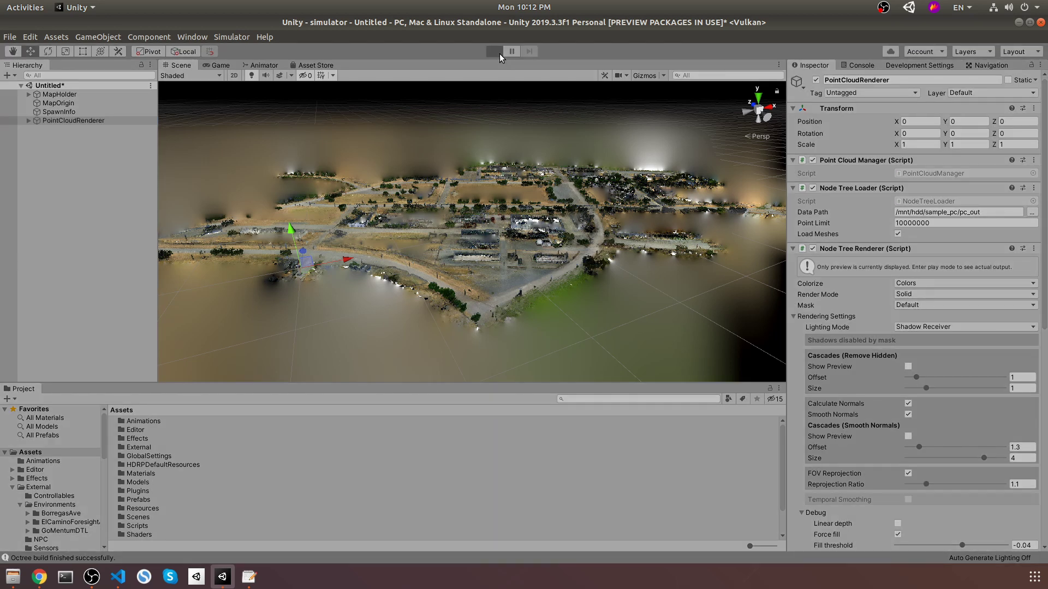